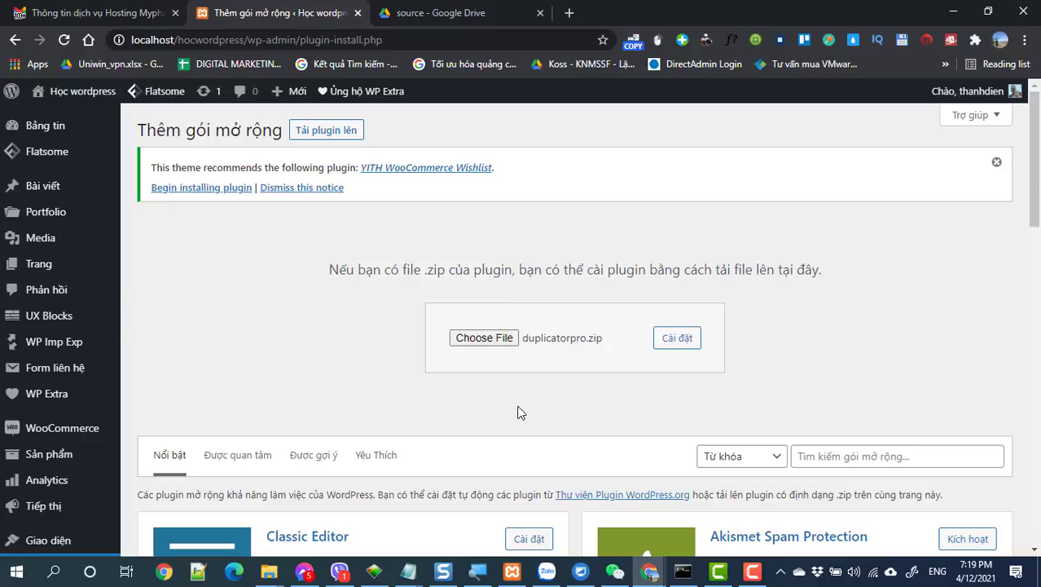
# Install the uploaded duplicatorpro.zip plugin and activate it.
pyautogui.click(689, 335)
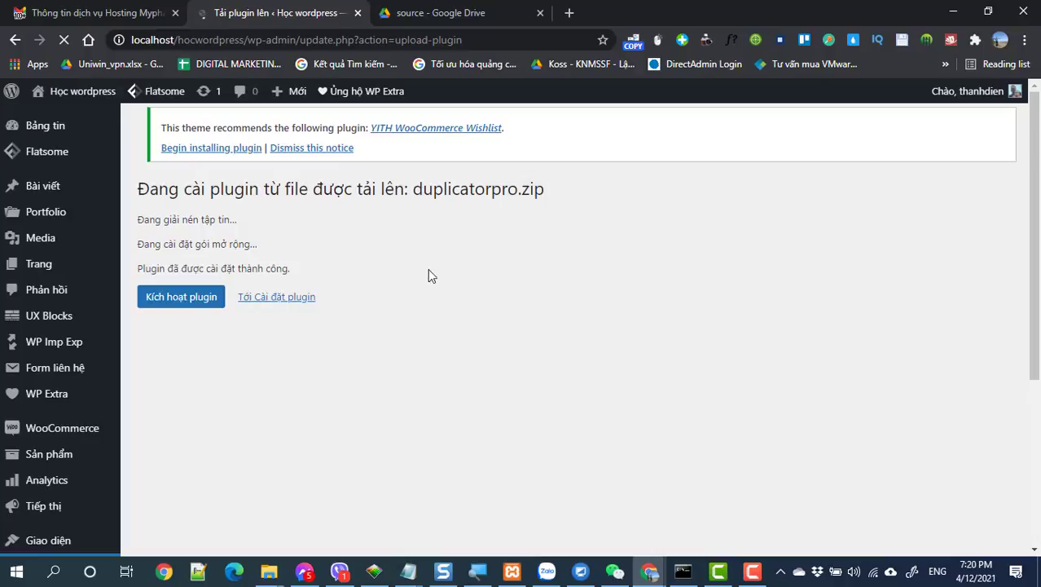
pyautogui.click(750, 569)
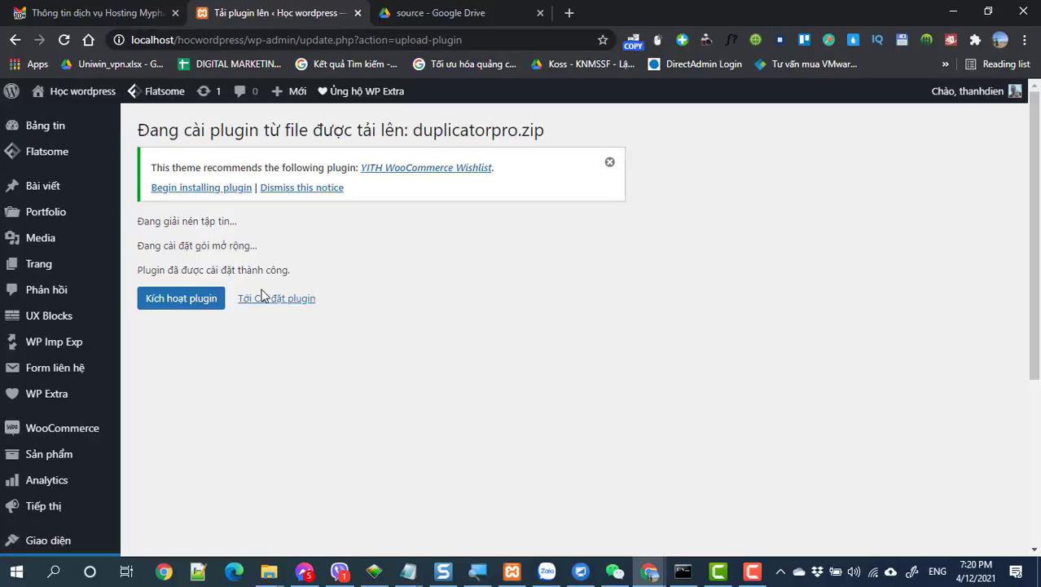
pyautogui.click(193, 301)
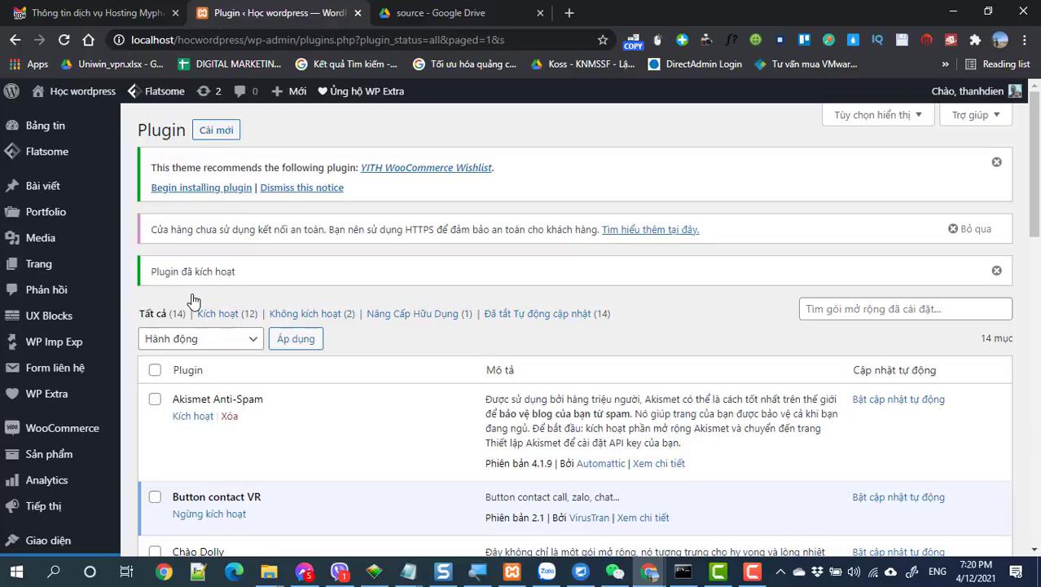
# Open the Duplicator Pro packages and start creating a new package.
pyautogui.scroll(-15, 193, 300)
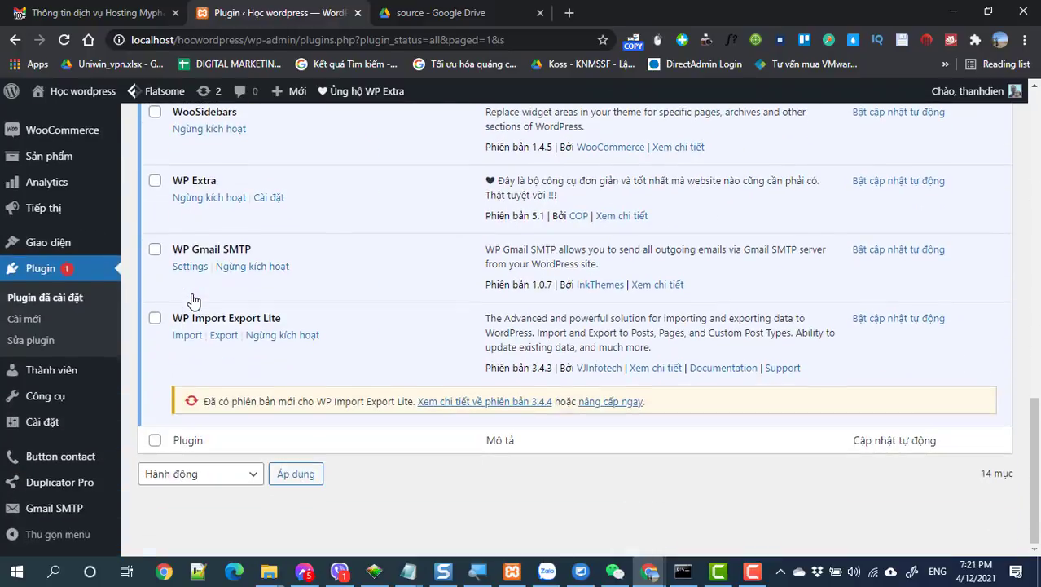
pyautogui.scroll(5, 193, 301)
pyautogui.scroll(-3, 193, 305)
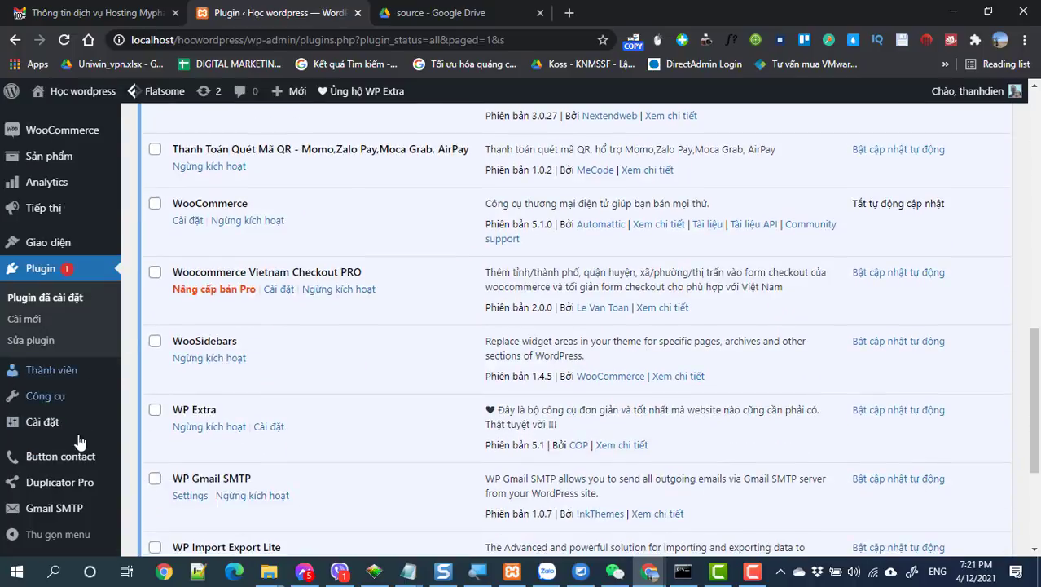
pyautogui.moveTo(60, 485)
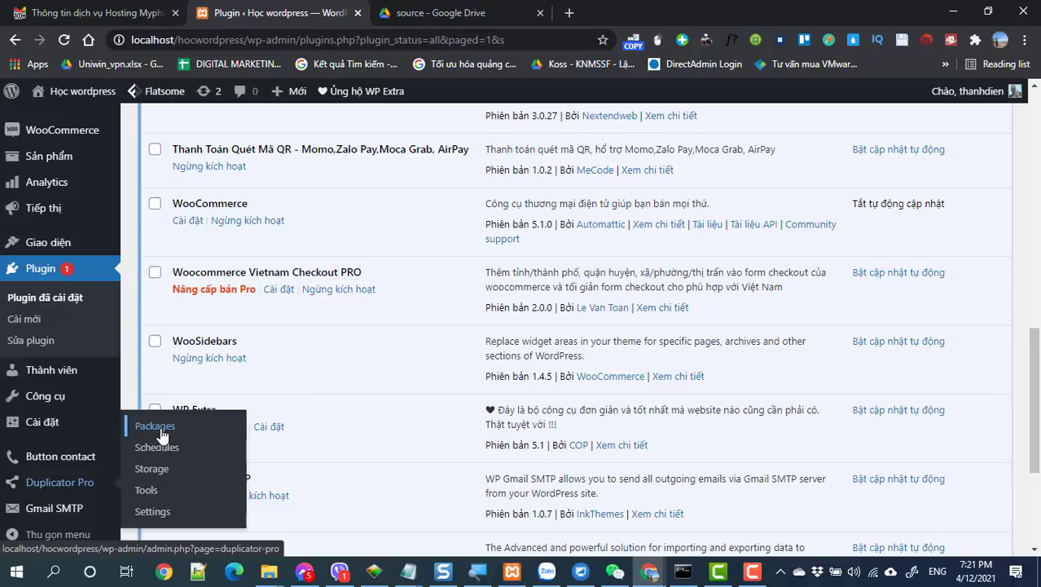
pyautogui.click(163, 436)
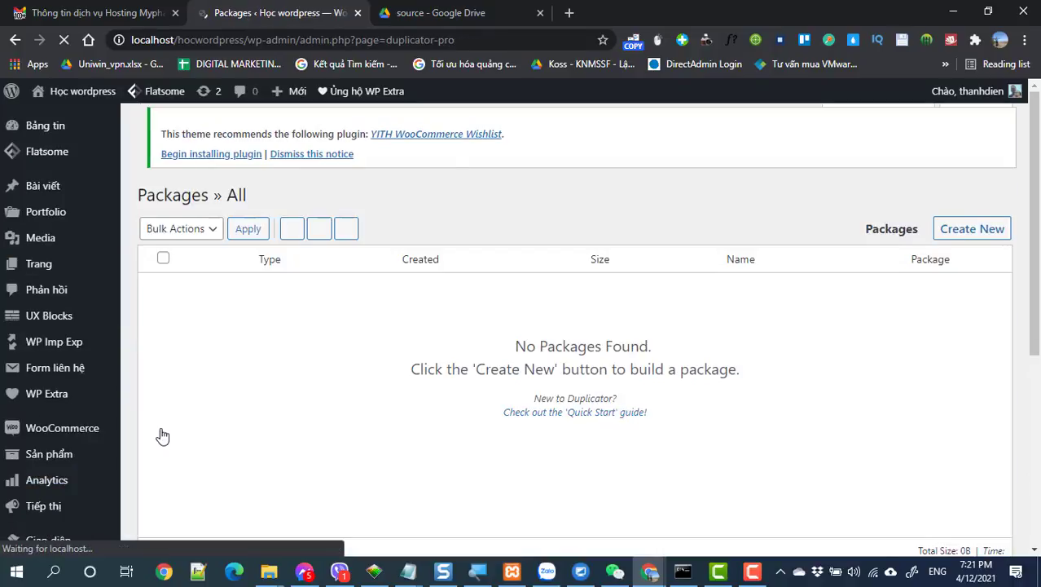
pyautogui.click(962, 236)
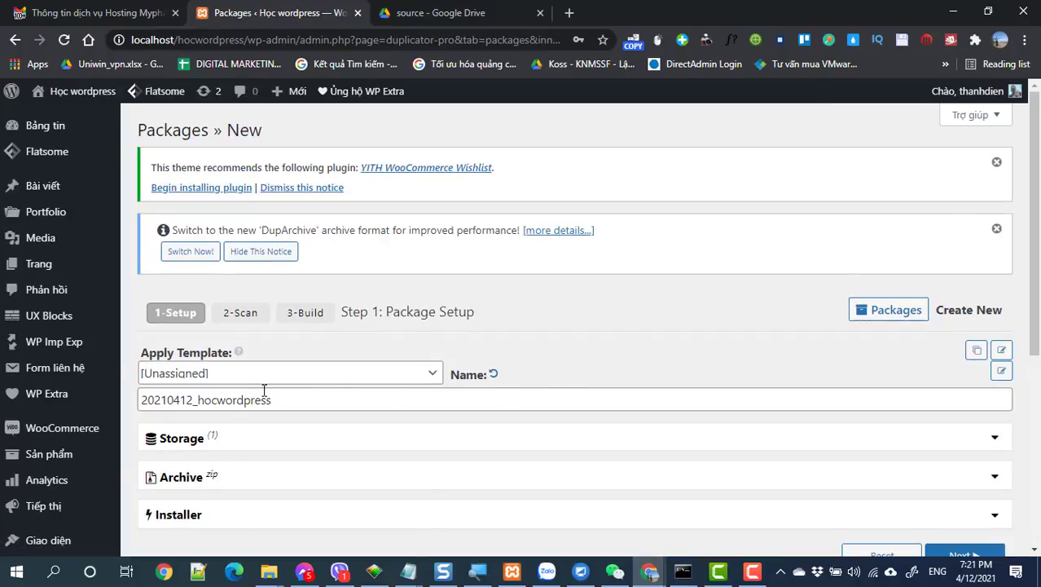
# Run the system scan for the 20210412_hocwordpress package with the default setup, then build the package.
pyautogui.scroll(-2, 255, 389)
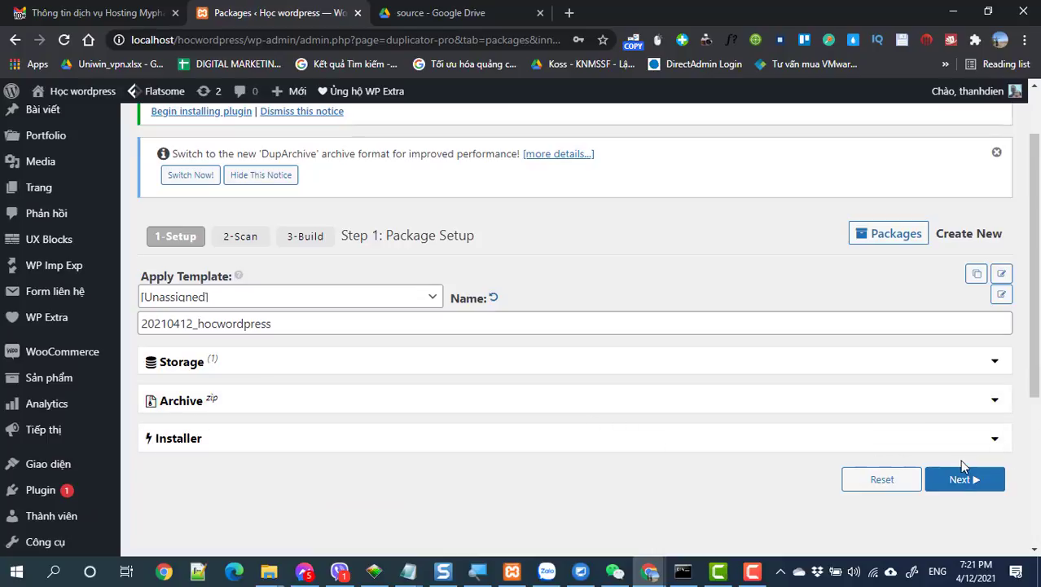
pyautogui.click(959, 481)
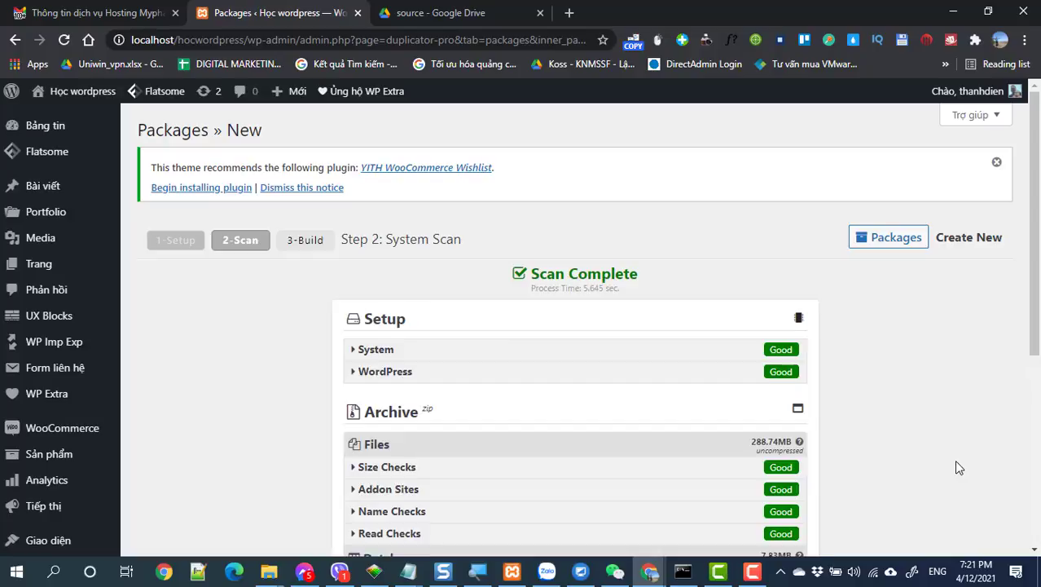
pyautogui.scroll(-3, 958, 467)
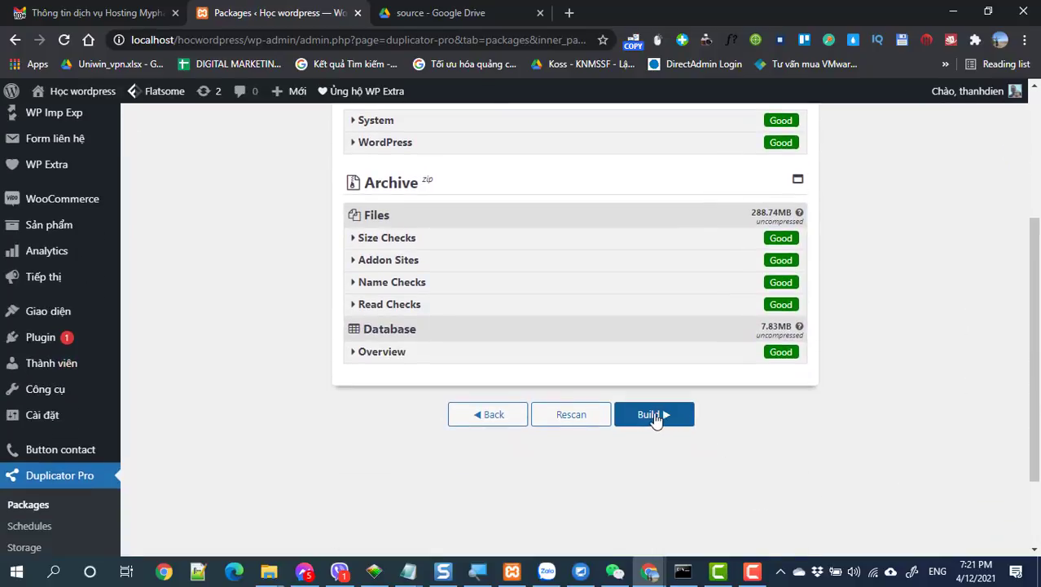
pyautogui.click(652, 416)
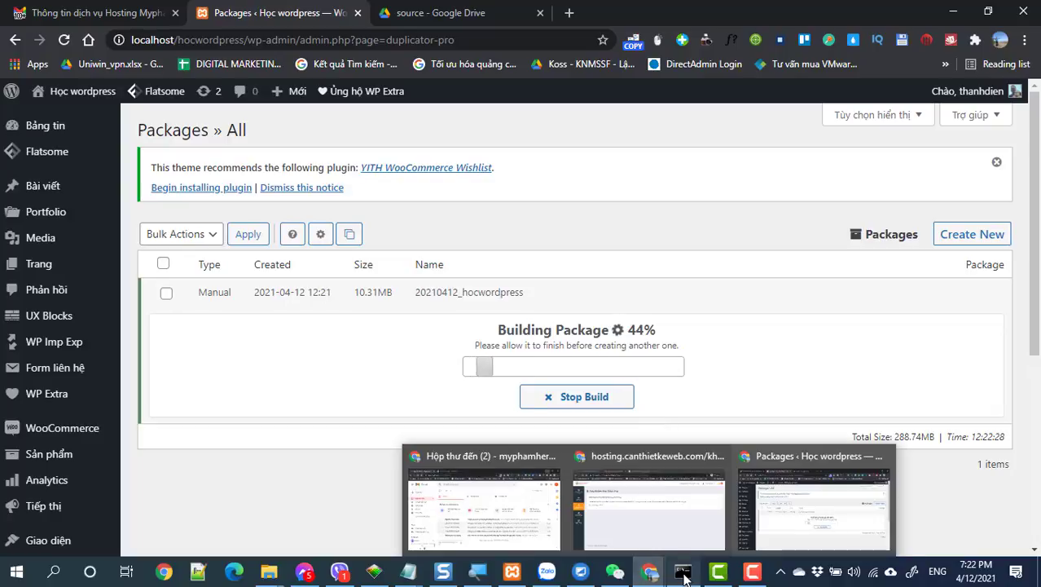
pyautogui.click(752, 573)
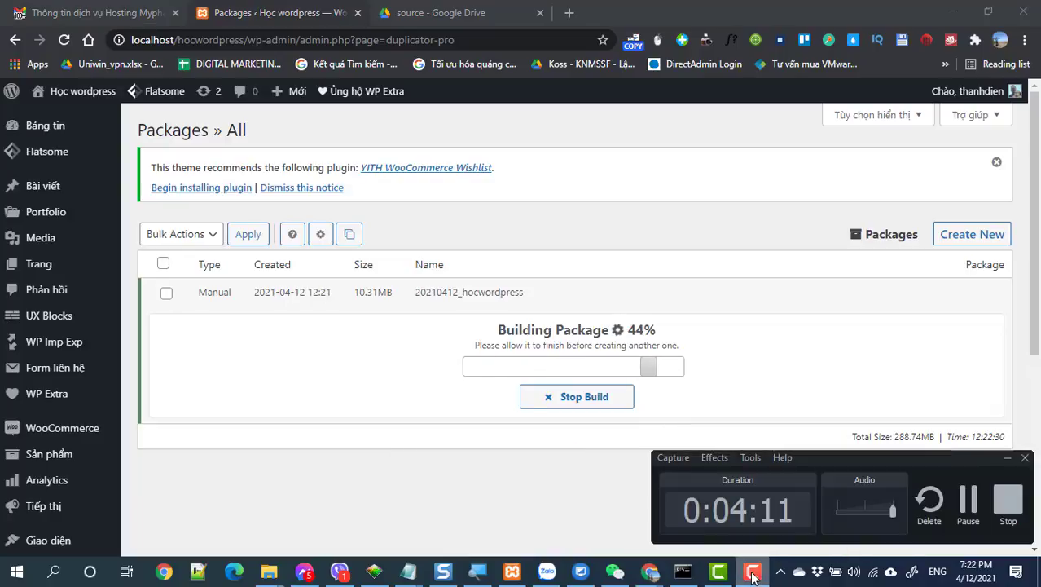
pyautogui.click(752, 572)
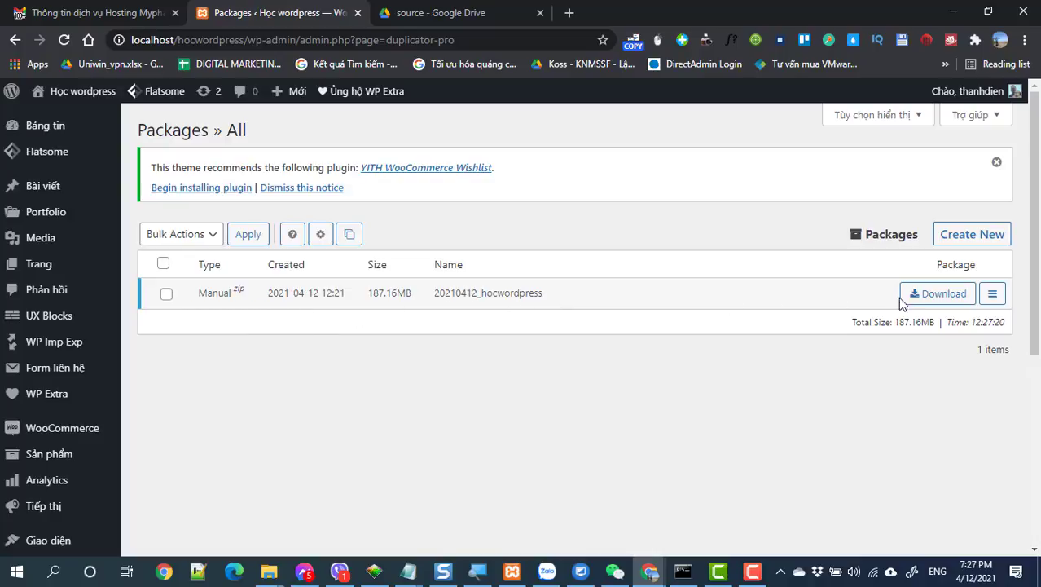
# Start downloading the package's installer and browse to the backup folder inside WEB THUC TAP as the save location.
pyautogui.click(925, 299)
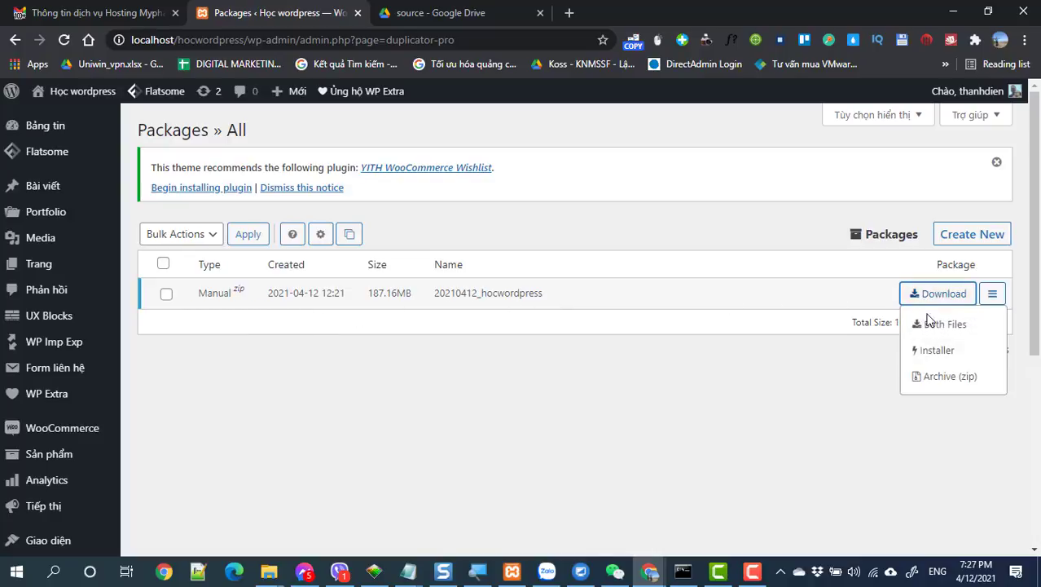
pyautogui.click(931, 355)
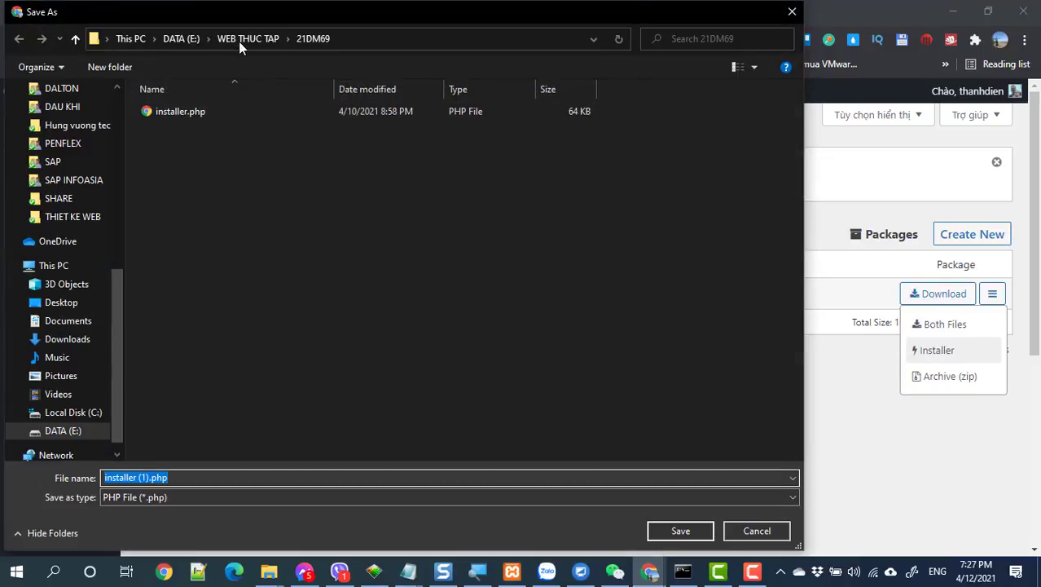
pyautogui.click(238, 38)
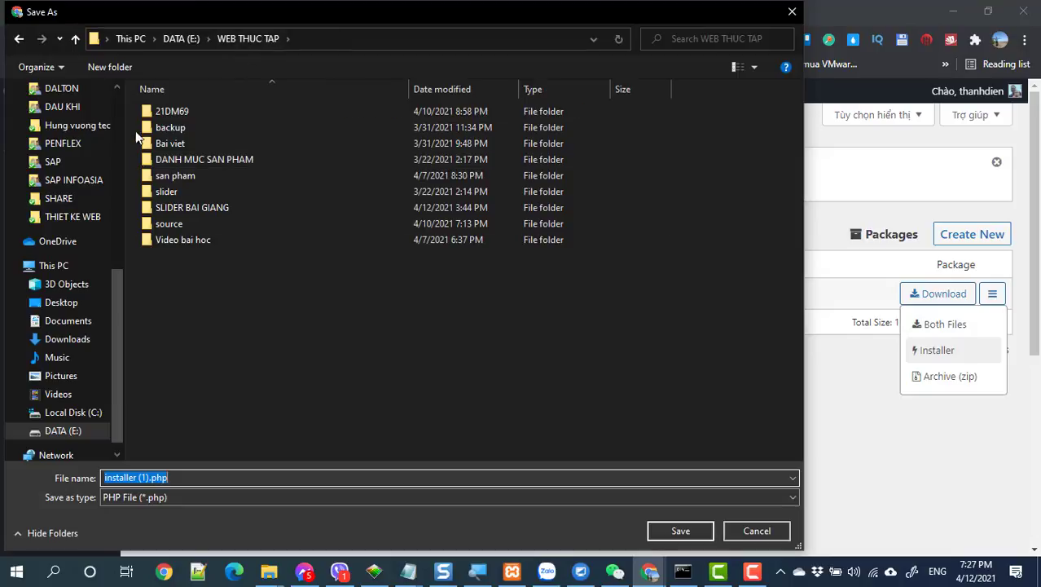
pyautogui.doubleClick(173, 128)
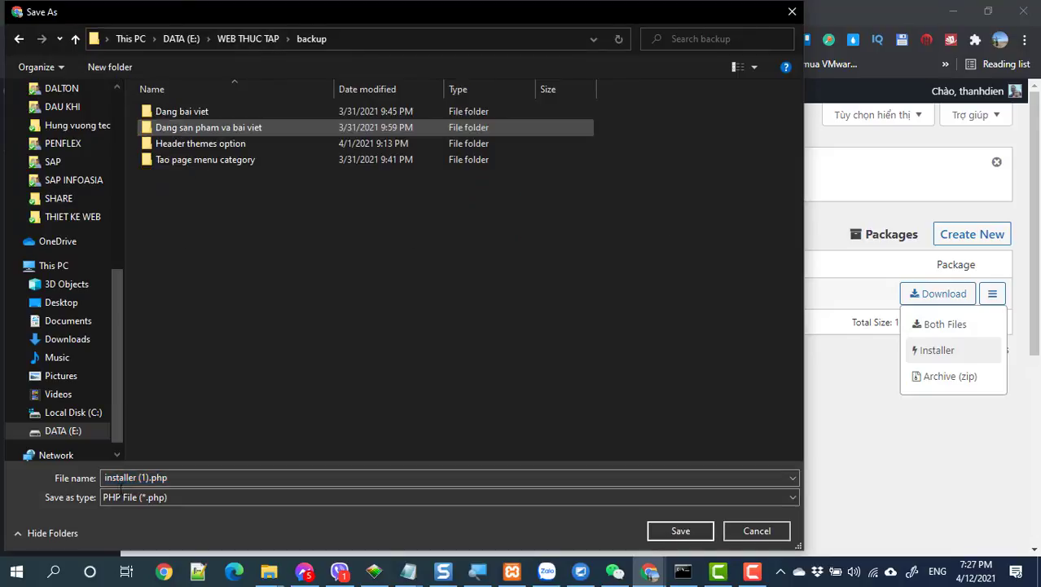
# Create a new folder named "upload hosting" inside the backup folder.
pyautogui.rightClick(197, 237)
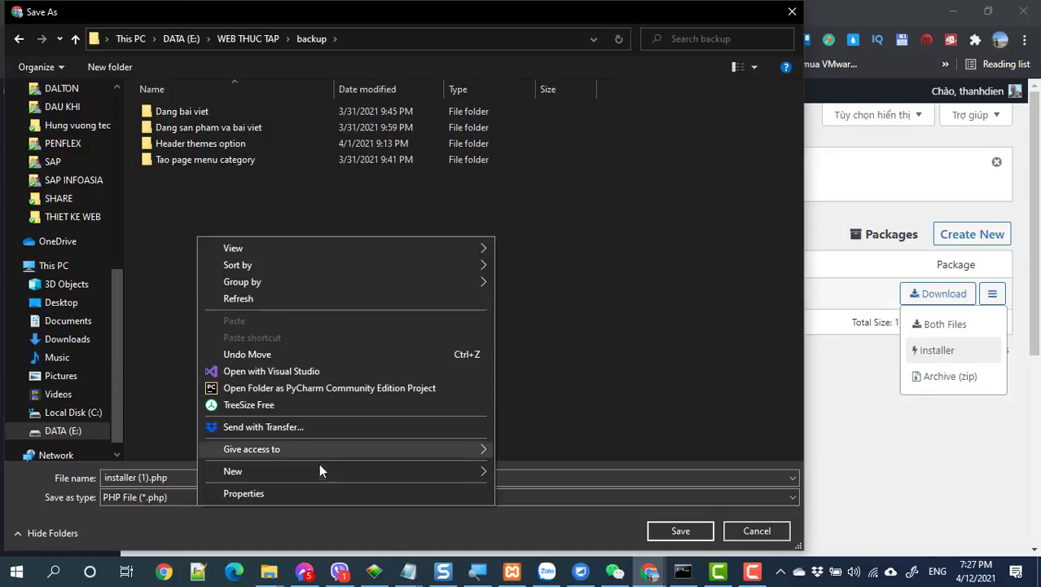
pyautogui.moveTo(345, 471)
pyautogui.click(572, 263)
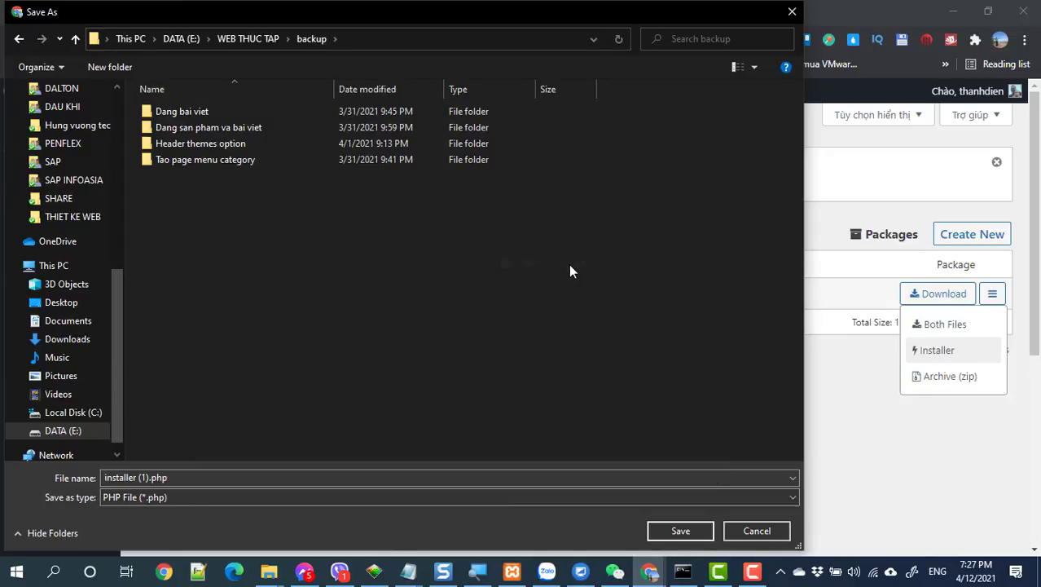
pyautogui.write('up')
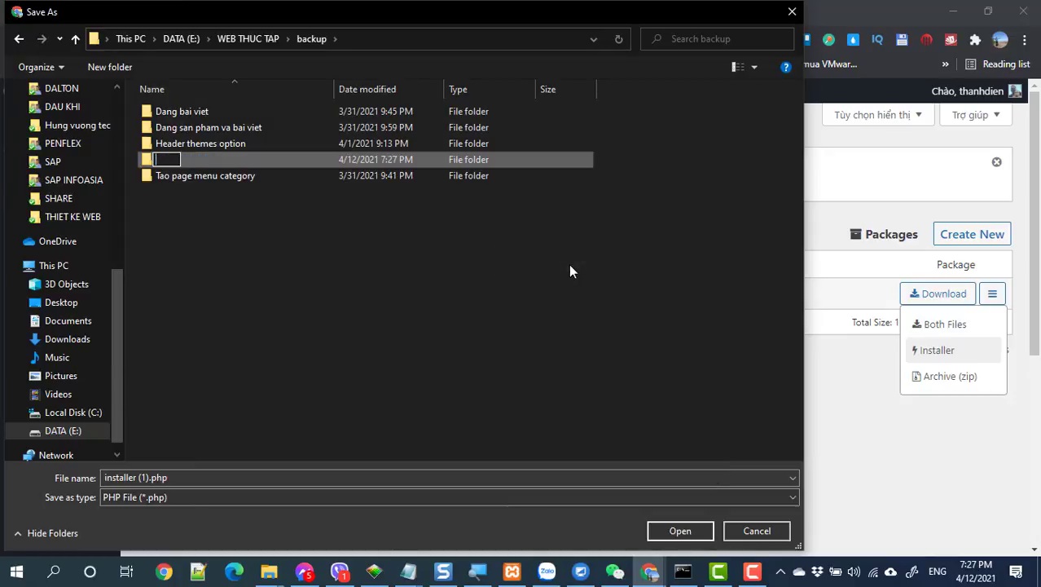
pyautogui.write('load file')
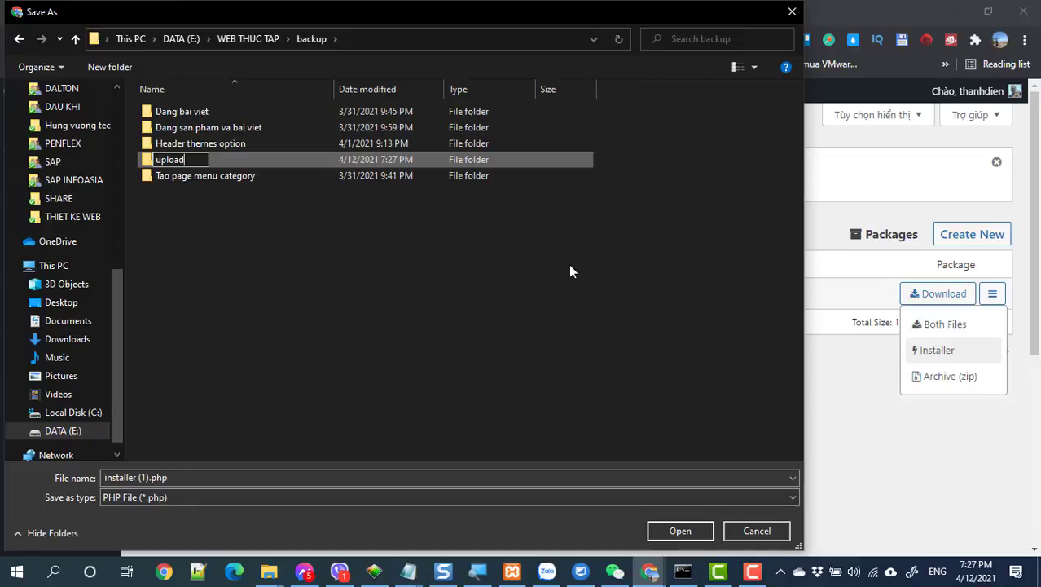
pyautogui.hotkey('ctrl', 'a')
pyautogui.press('BackSpace')
pyautogui.write('upload hosting')
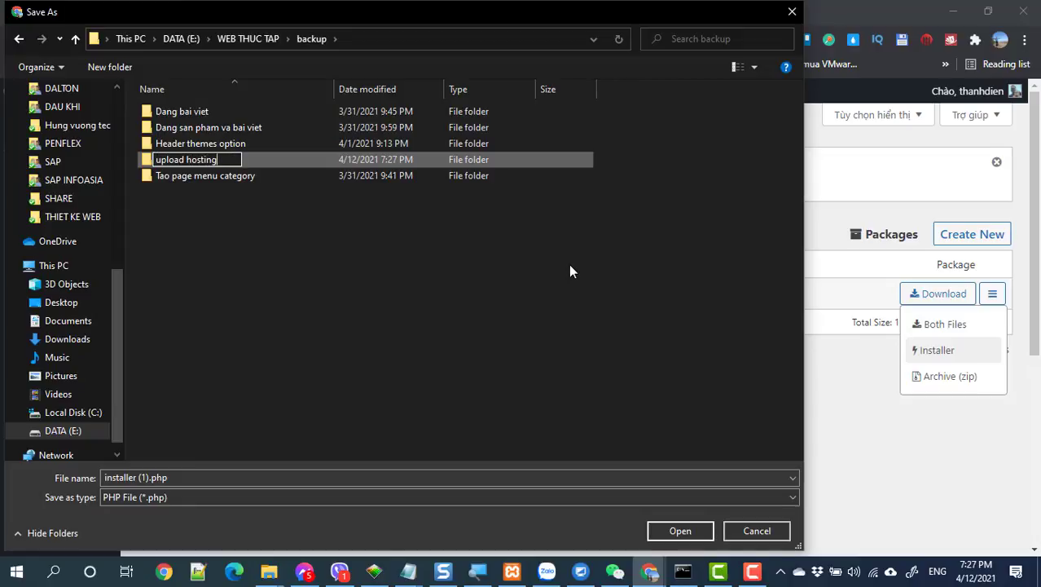
pyautogui.press('Return')
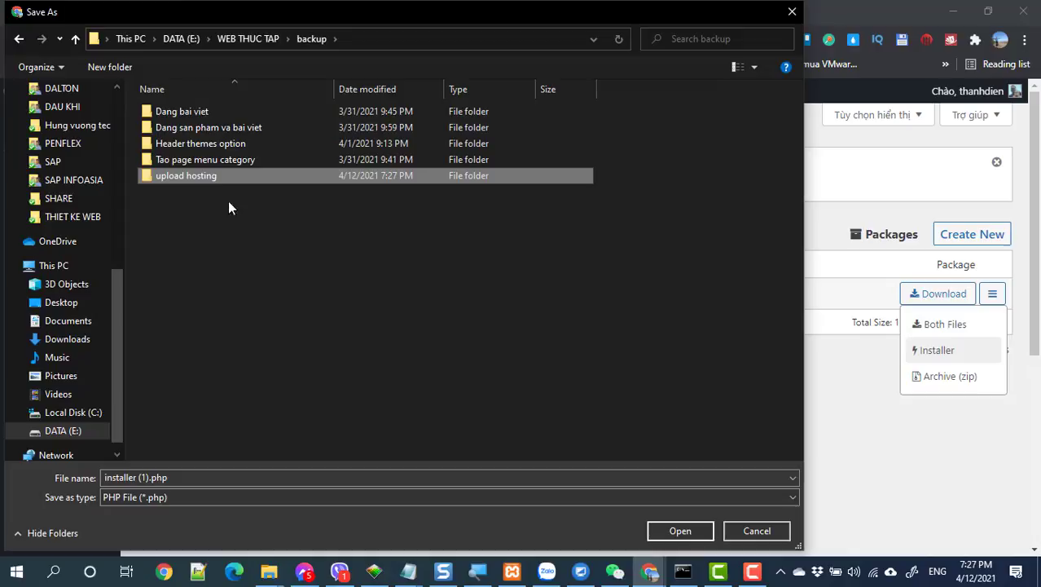
# Save the installer in the "upload hosting" folder under the name installer.php.
pyautogui.doubleClick(215, 180)
pyautogui.click(155, 479)
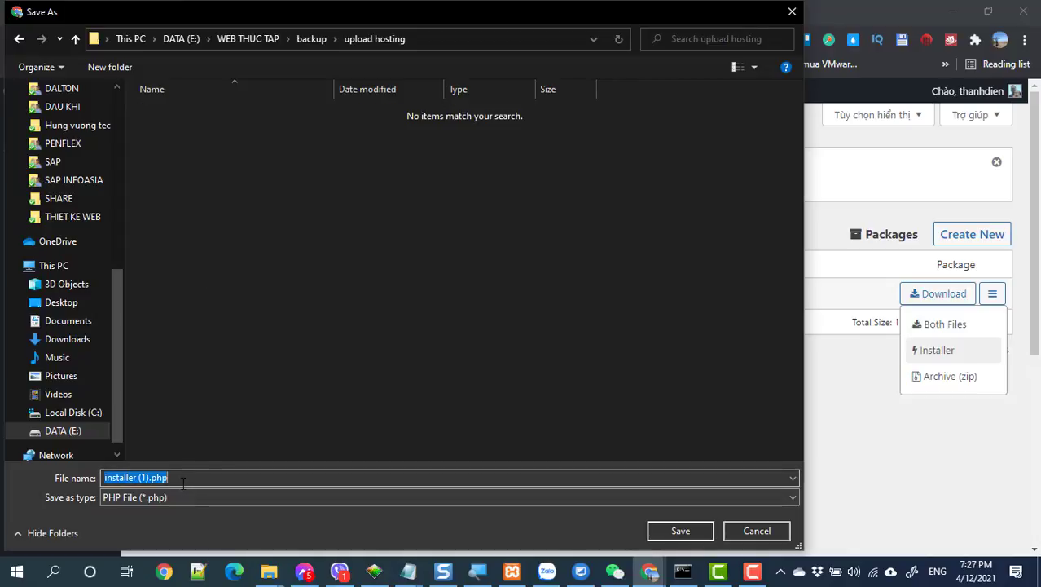
pyautogui.click(148, 478)
pyautogui.press('BackSpace')
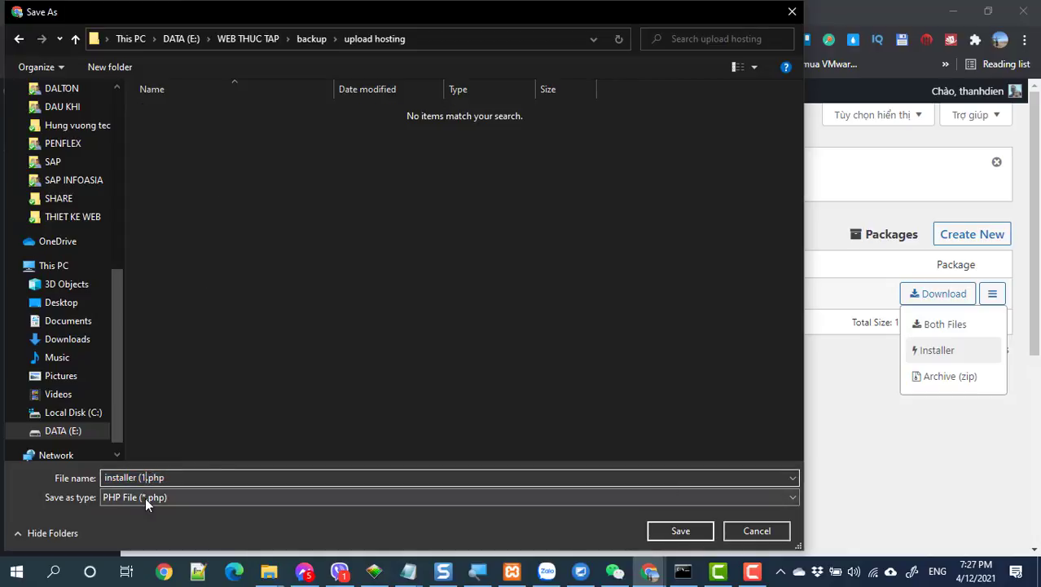
pyautogui.press('BackSpace')
pyautogui.press('Return')
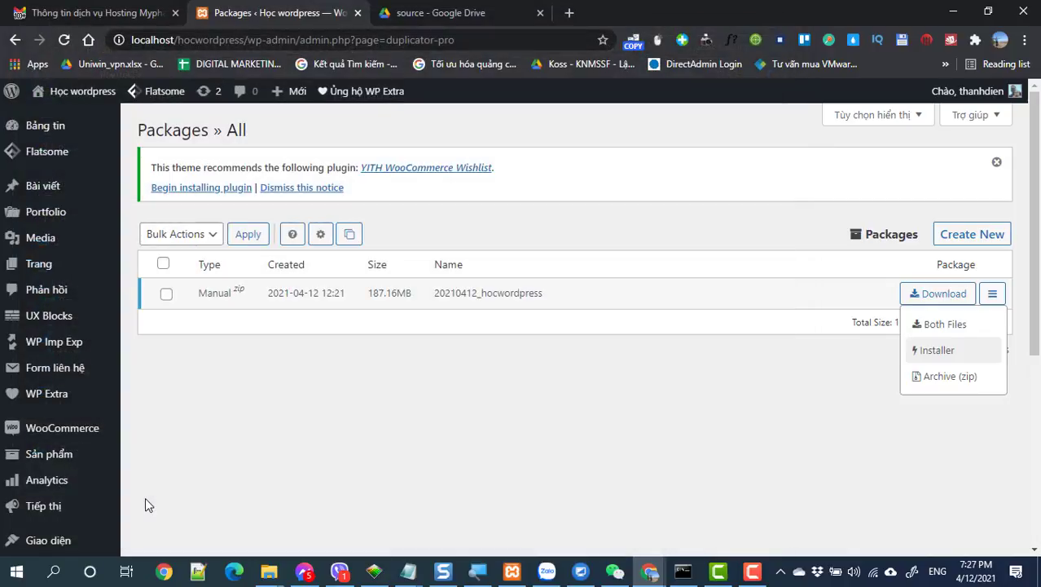
# Download the package's zip archive into the "upload hosting" folder, keeping its suggested file name.
pyautogui.click(949, 378)
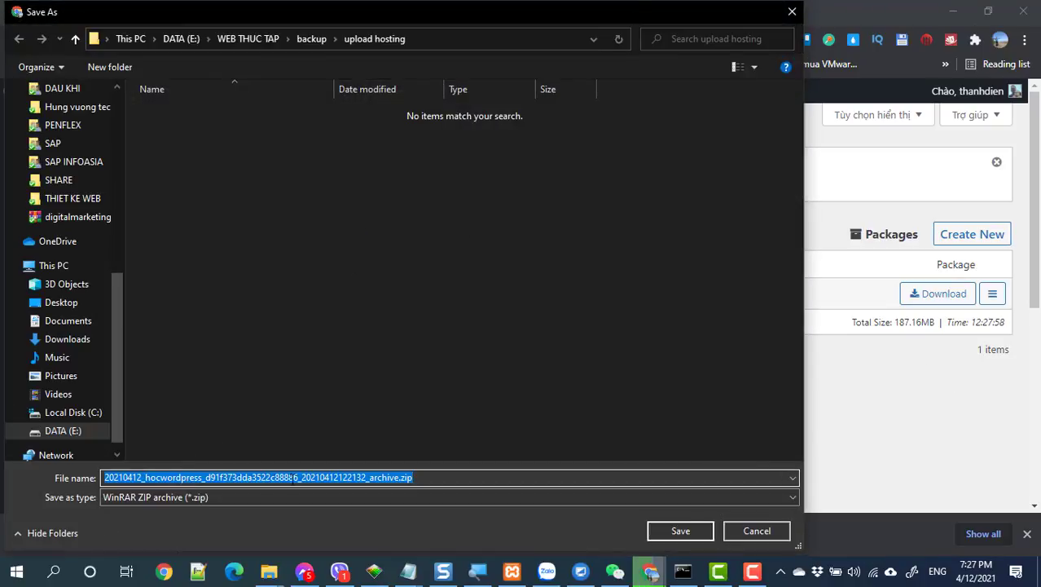
pyautogui.moveTo(105, 478); pyautogui.dragTo(147, 478)
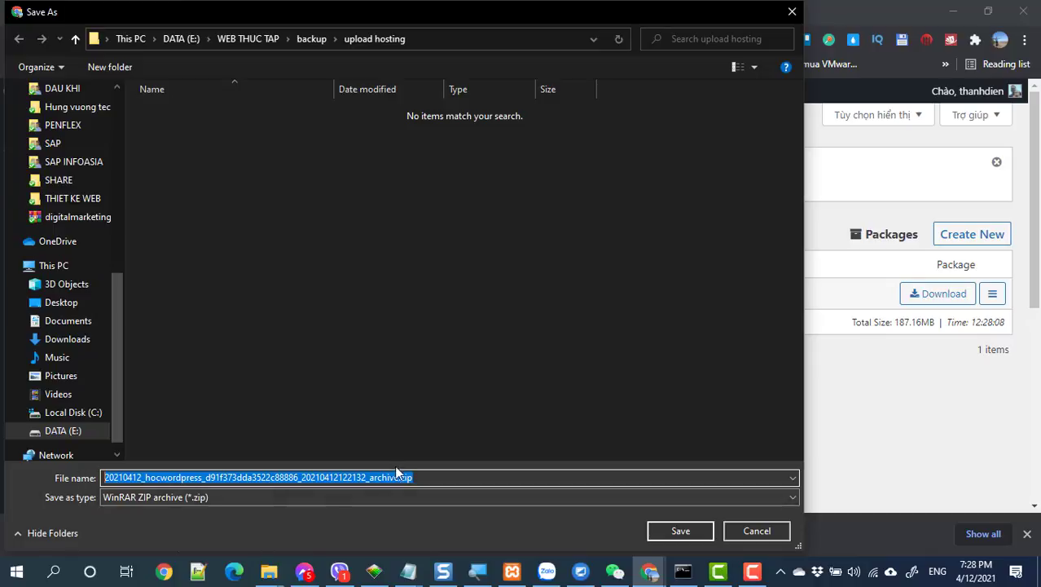
pyautogui.click(436, 476)
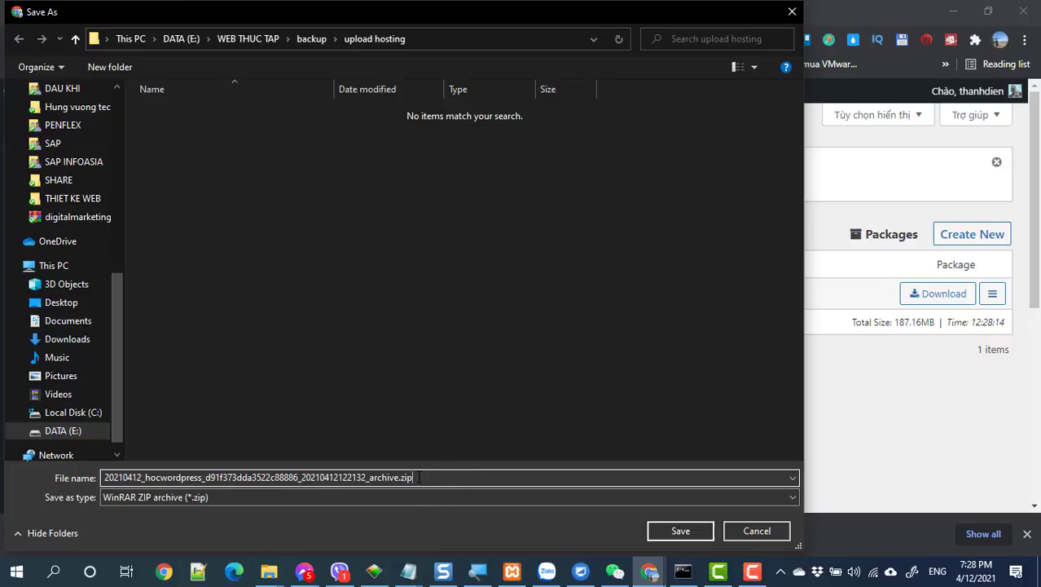
pyautogui.click(399, 478)
pyautogui.moveTo(399, 477); pyautogui.dragTo(370, 477)
pyautogui.click(417, 479)
pyautogui.click(697, 532)
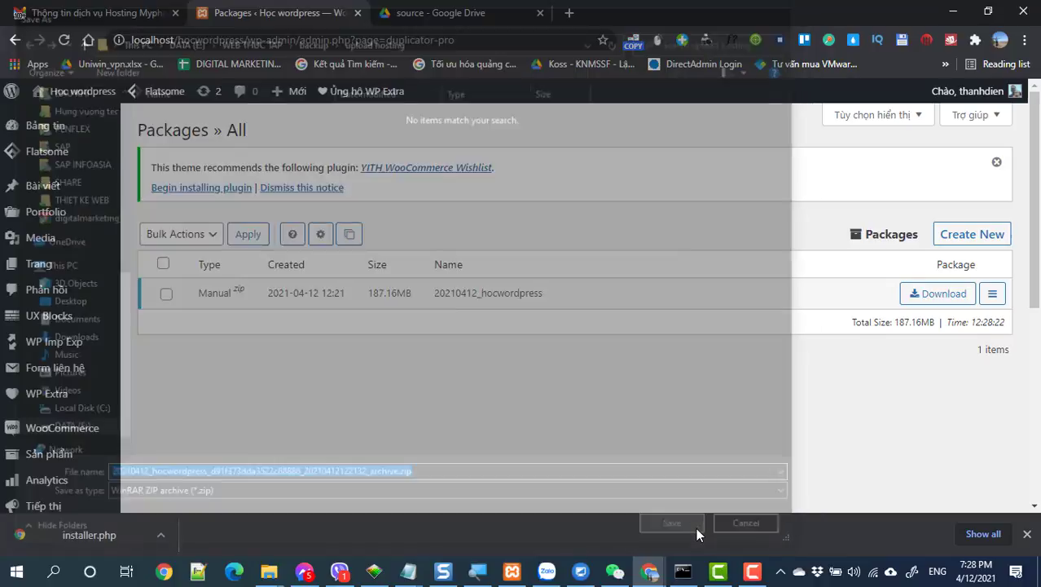